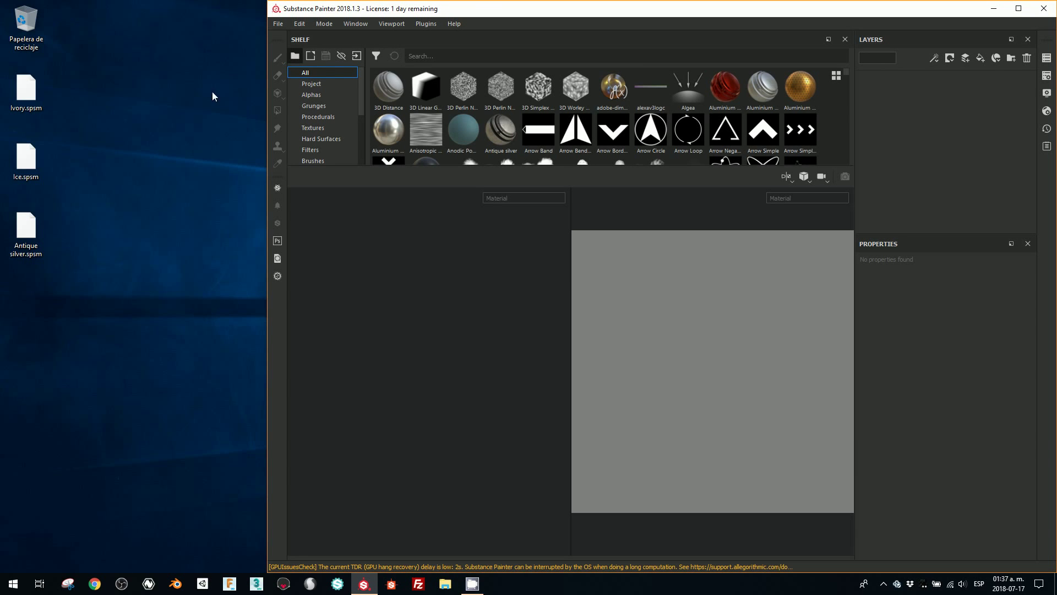
# - Open the Import resources window and move it left to uncover the shelf
pyautogui.click(277, 26)
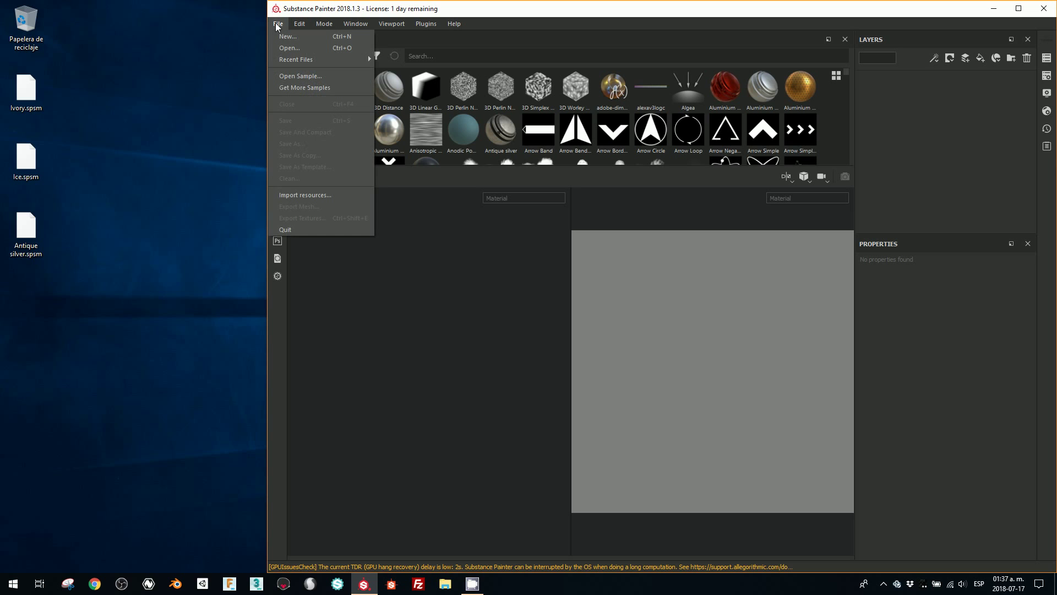
pyautogui.click(258, 21)
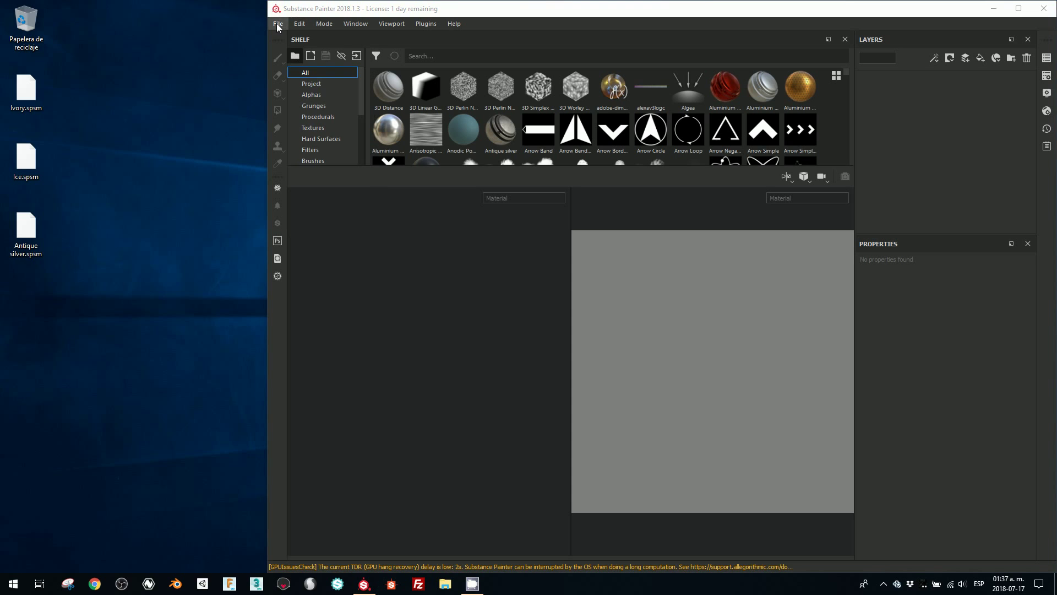
pyautogui.click(276, 23)
pyautogui.click(301, 191)
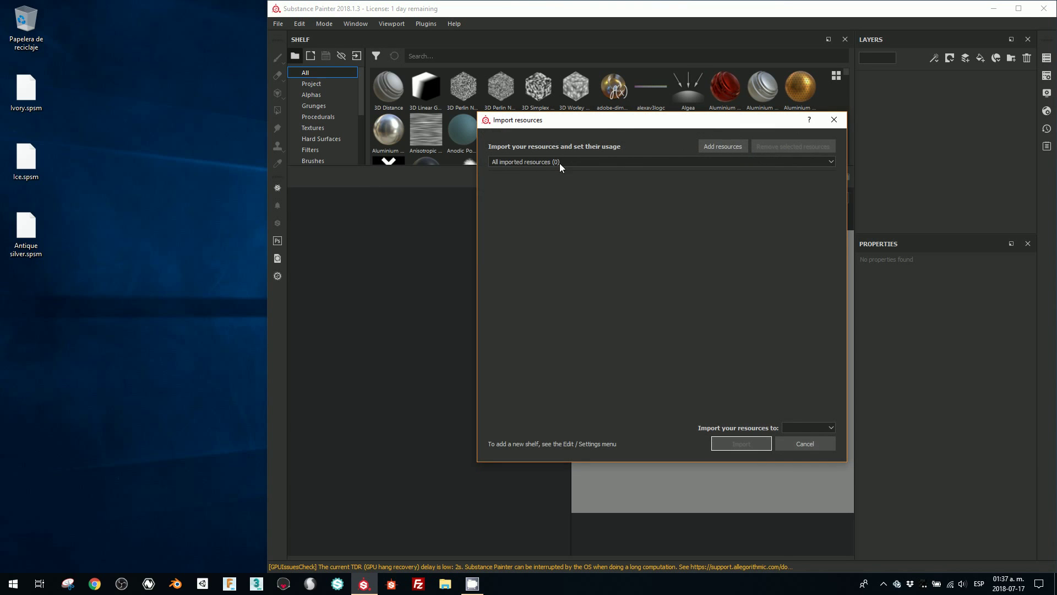
pyautogui.moveTo(614, 119)
pyautogui.mouseDown()
pyautogui.moveTo(390, 71)
pyautogui.moveTo(487, 78)
pyautogui.mouseUp()
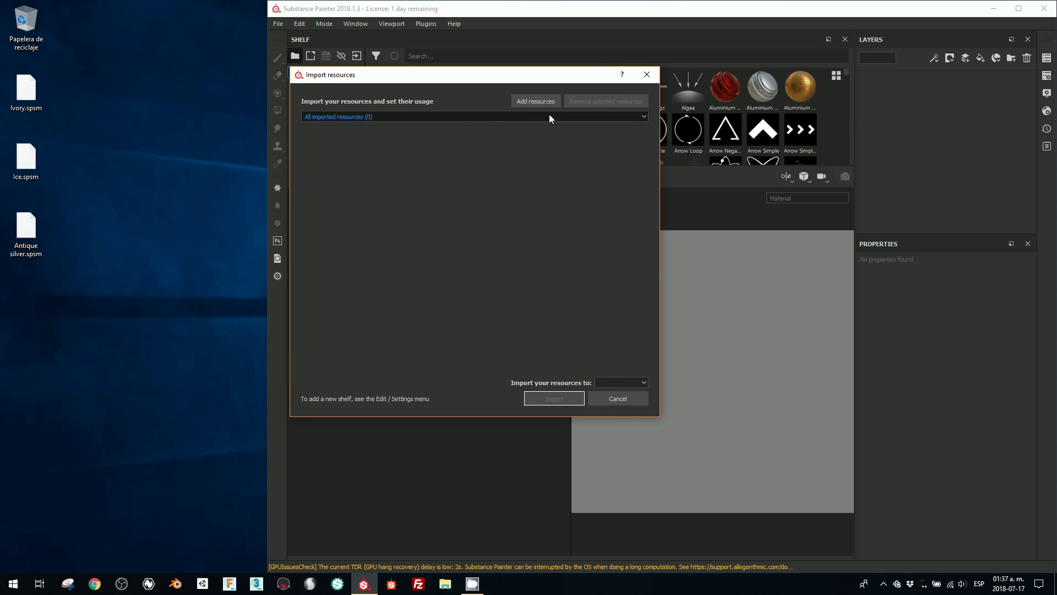
# - Pick the Antique silver, Ice and Ivory .spsm files from the desktop folder
pyautogui.click(535, 101)
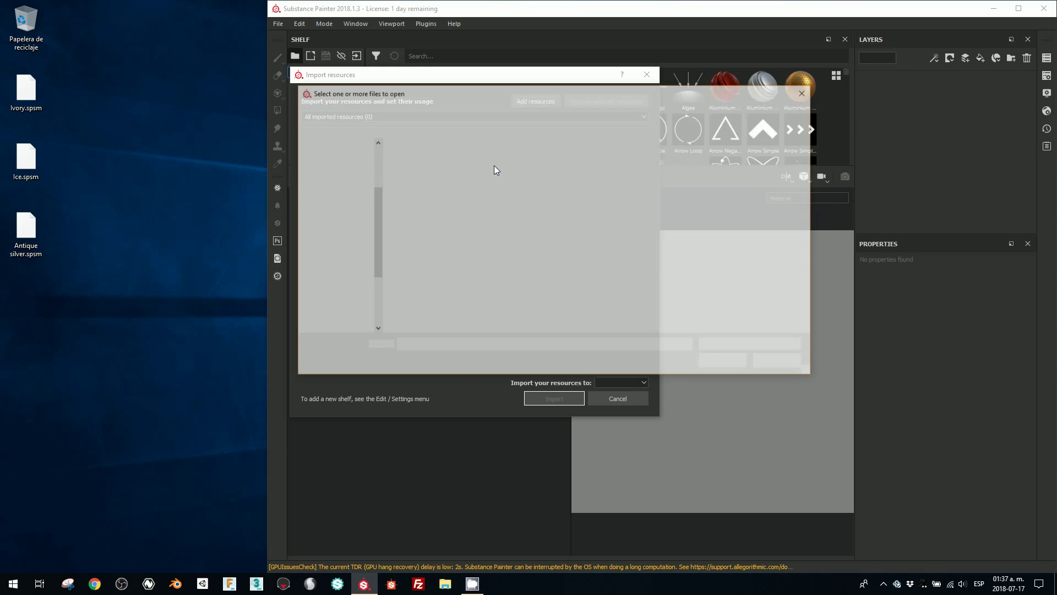
pyautogui.click(431, 160)
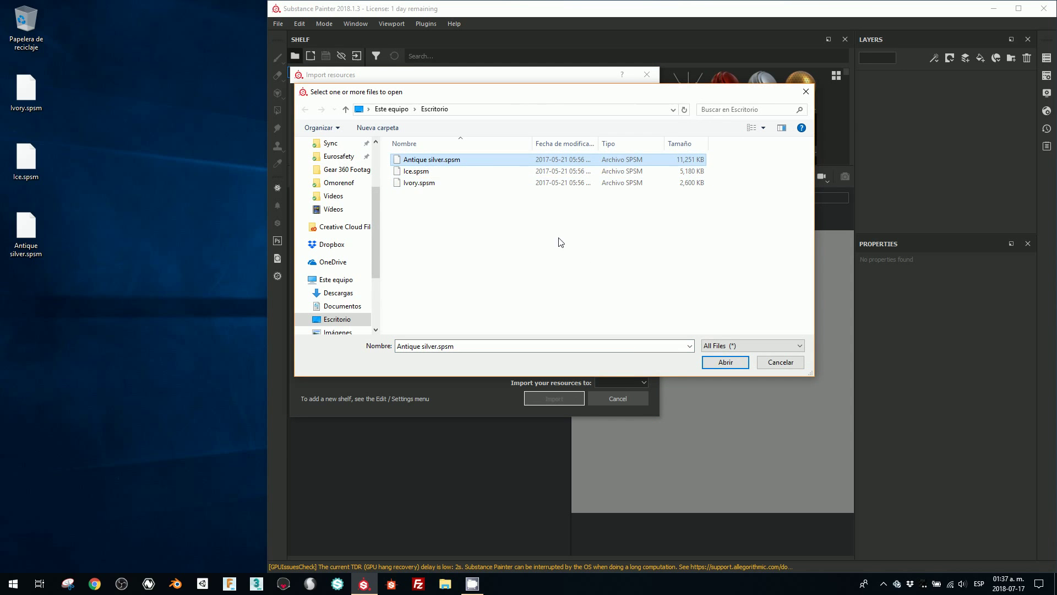
pyautogui.keyDown('shift'); pyautogui.click(460, 182); pyautogui.keyUp('shift')
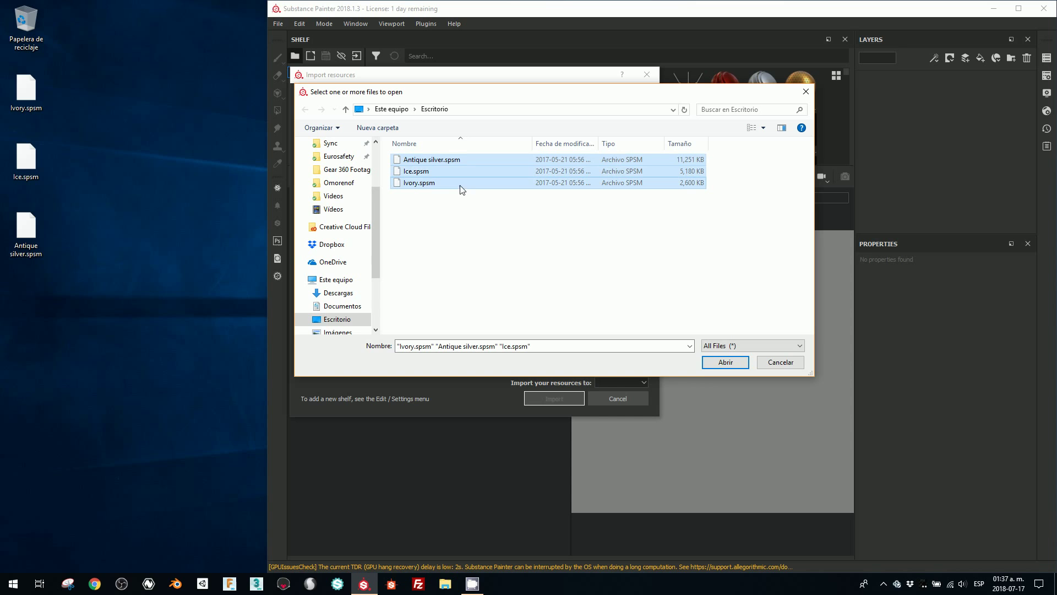
# - Add the three chosen files to the import list and set their destination to the shelf library
pyautogui.click(725, 362)
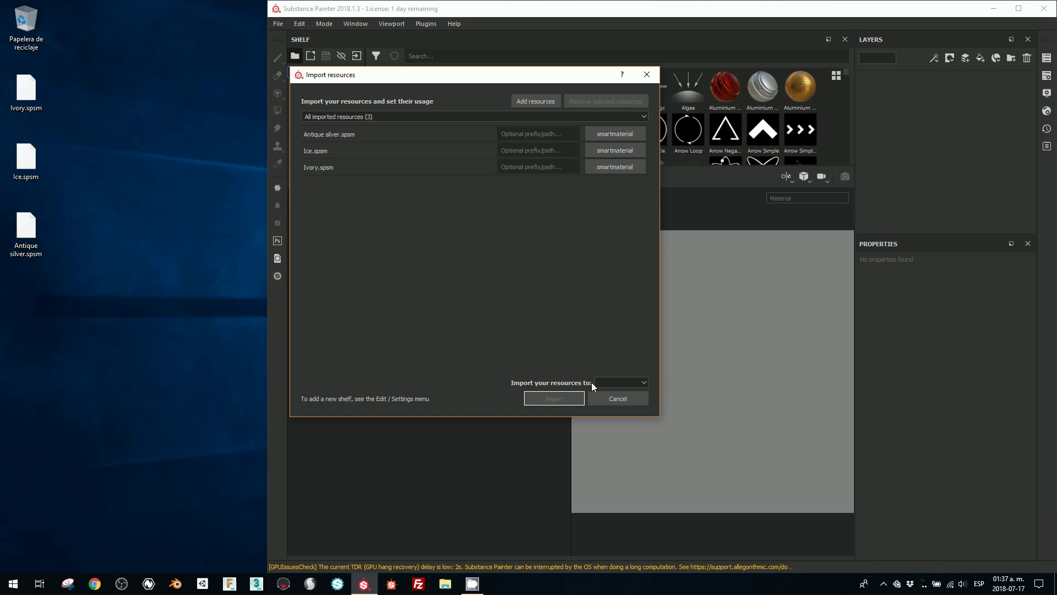
pyautogui.click(626, 382)
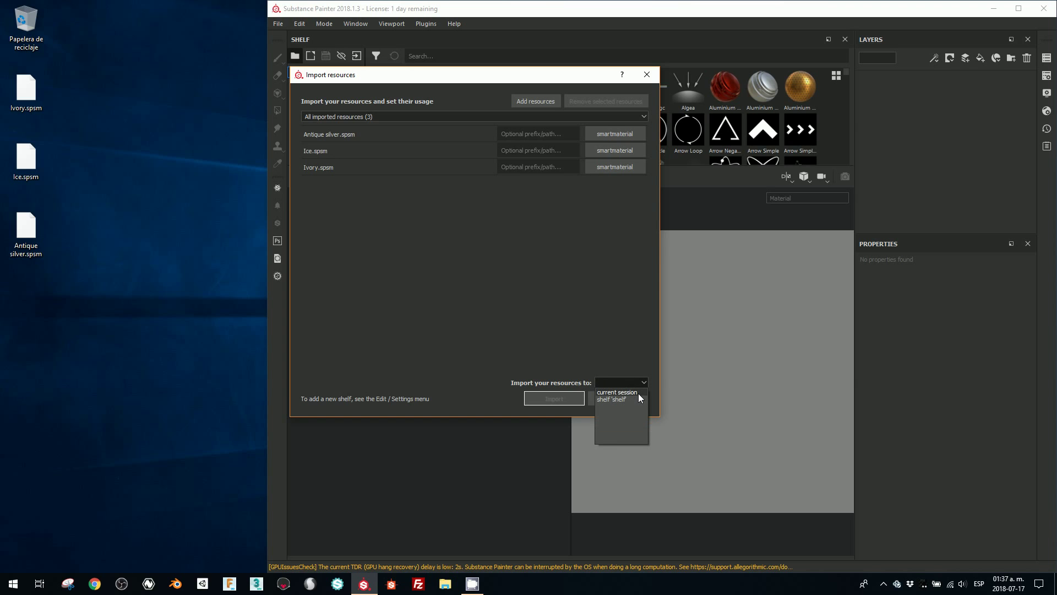
pyautogui.moveTo(618, 393)
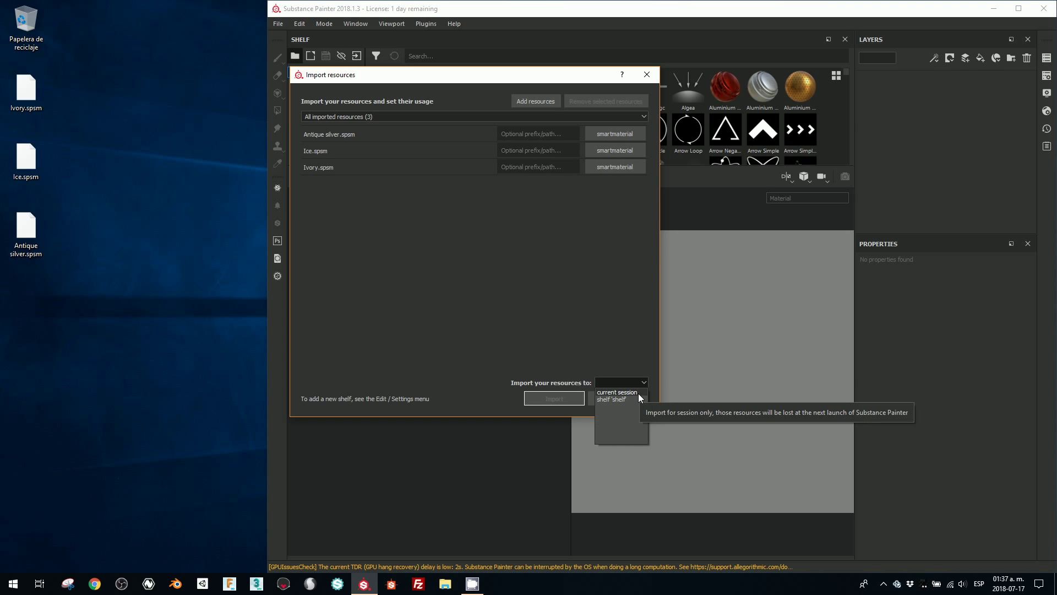
pyautogui.click(638, 393)
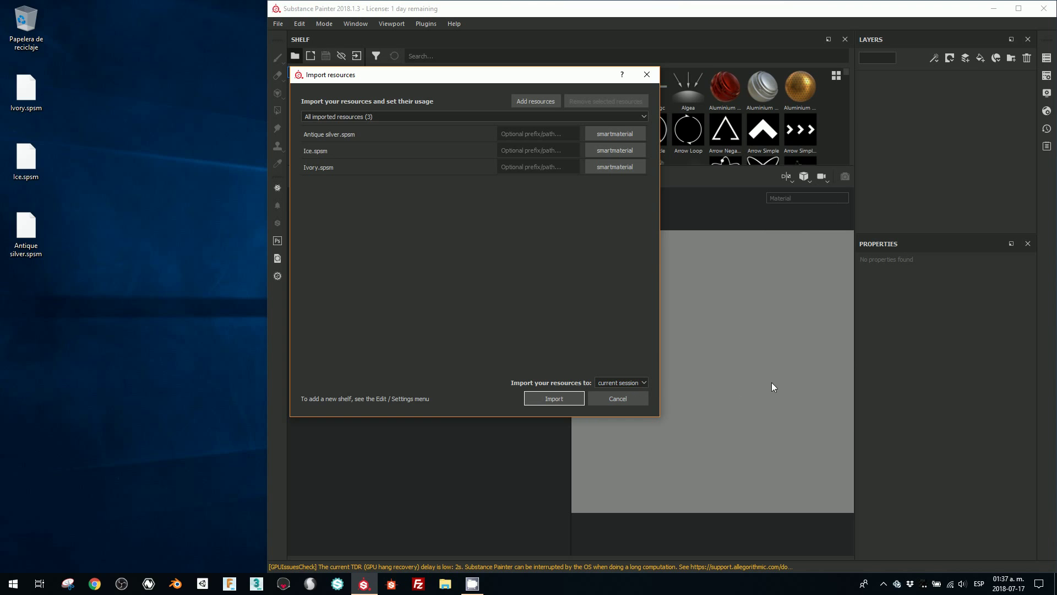
pyautogui.click(634, 383)
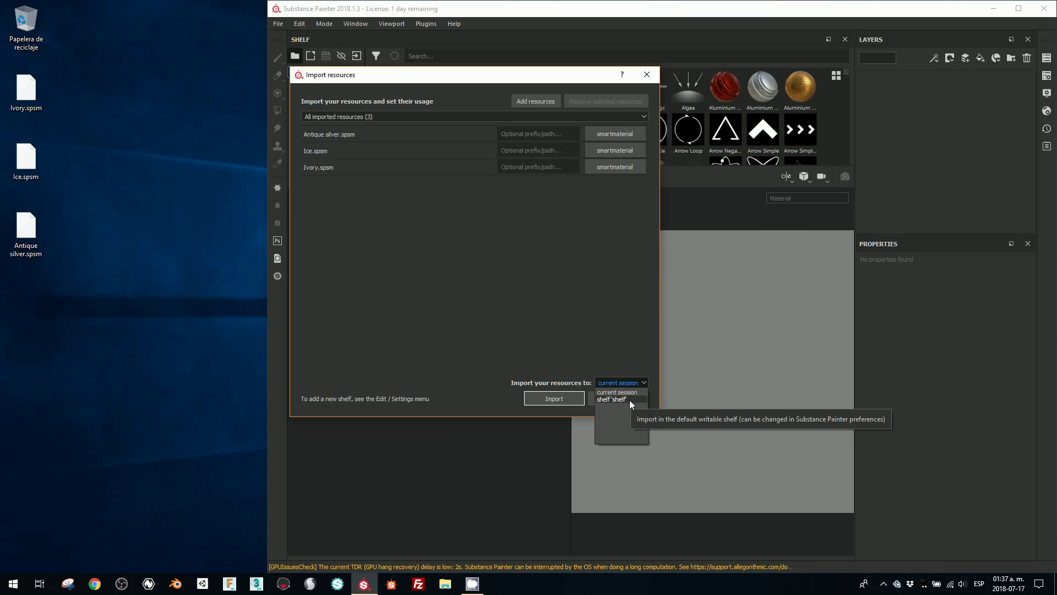
pyautogui.click(629, 400)
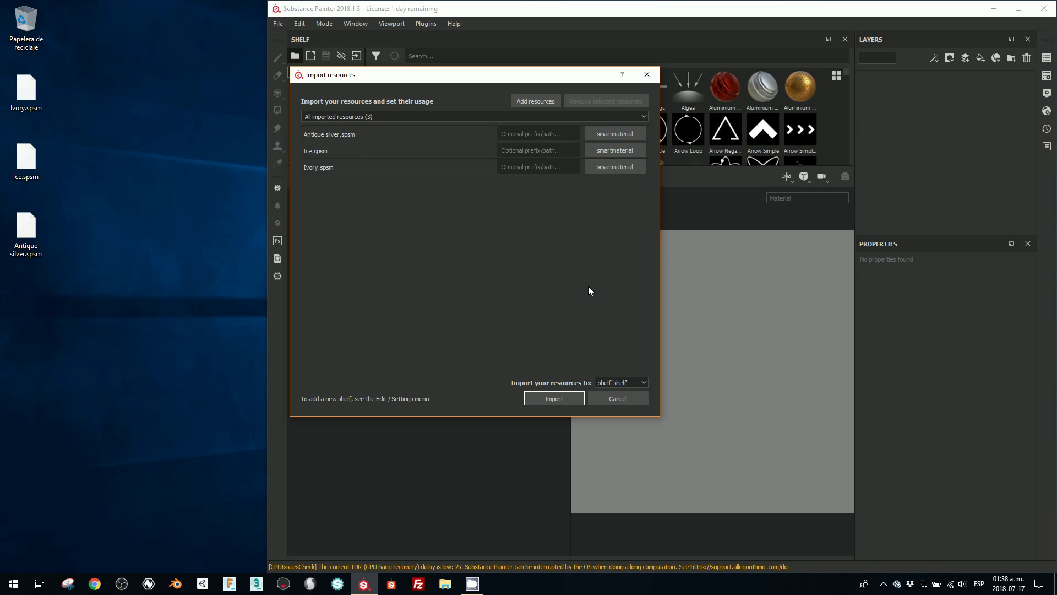
# - Cancel the pending import and reopen the Import resources window
pyautogui.click(625, 401)
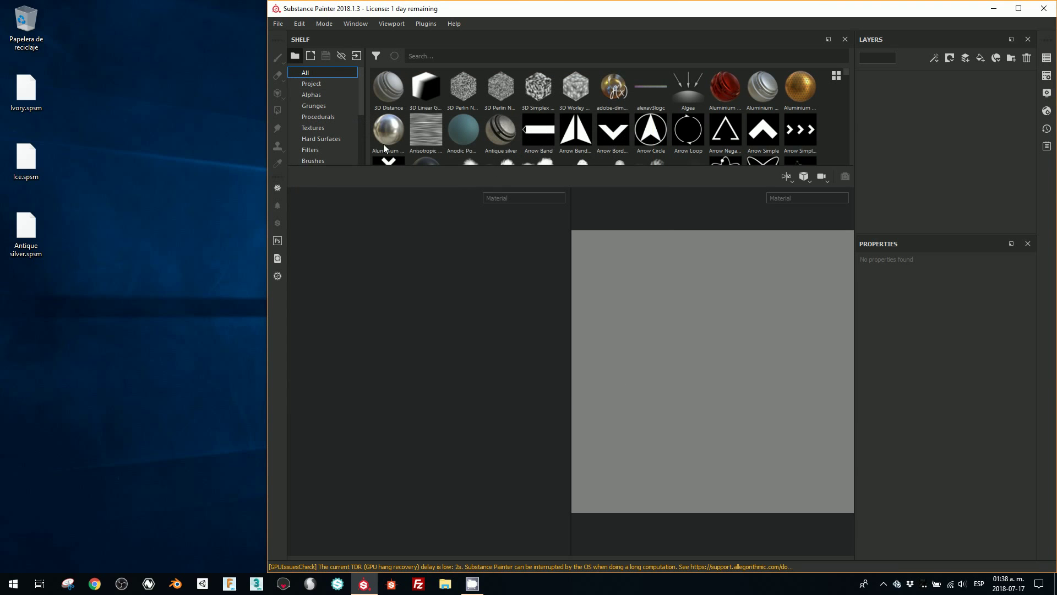
pyautogui.click(280, 24)
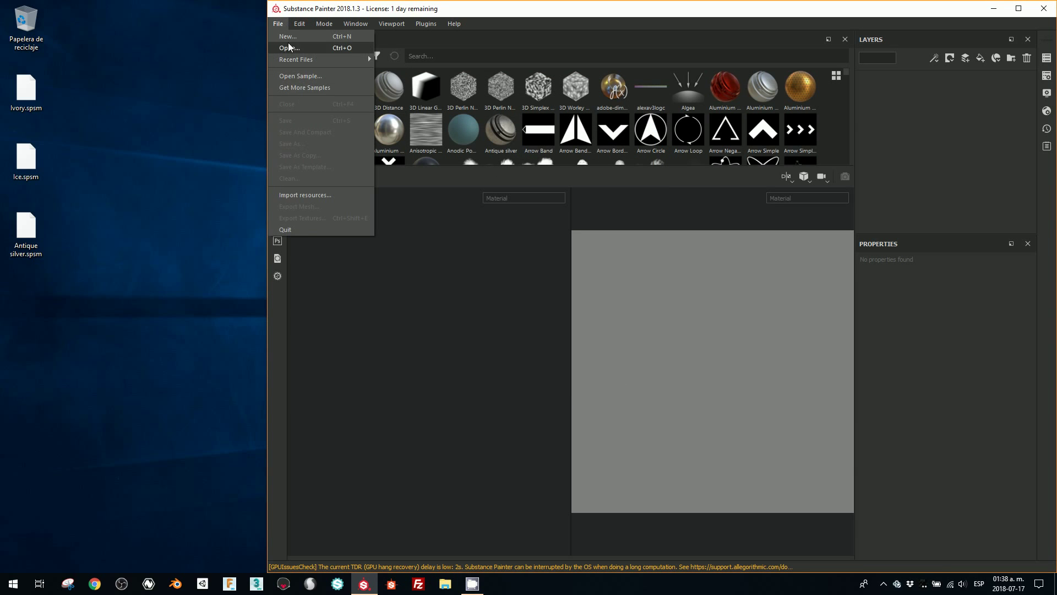
pyautogui.click(307, 194)
# - Drag Ivory, Antique silver and Ice from the desktop into the import list, destined for shelf 'shelf'
pyautogui.moveTo(26, 89); pyautogui.dragTo(611, 242)
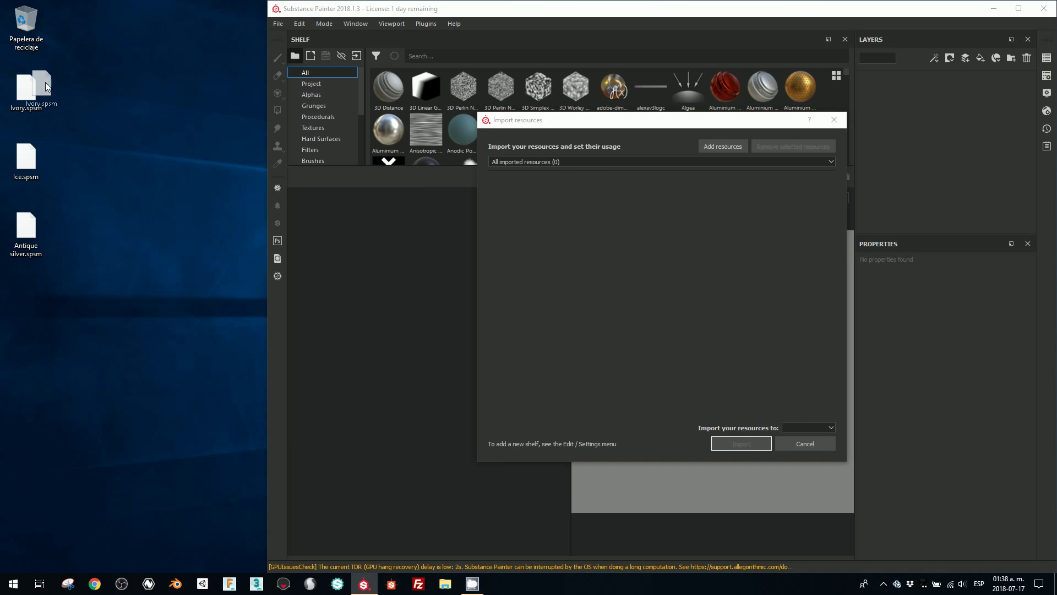
pyautogui.moveTo(79, 84); pyautogui.dragTo(10, 318)
pyautogui.moveTo(30, 106)
pyautogui.mouseDown()
pyautogui.moveTo(635, 254)
pyautogui.moveTo(616, 251)
pyautogui.mouseUp()
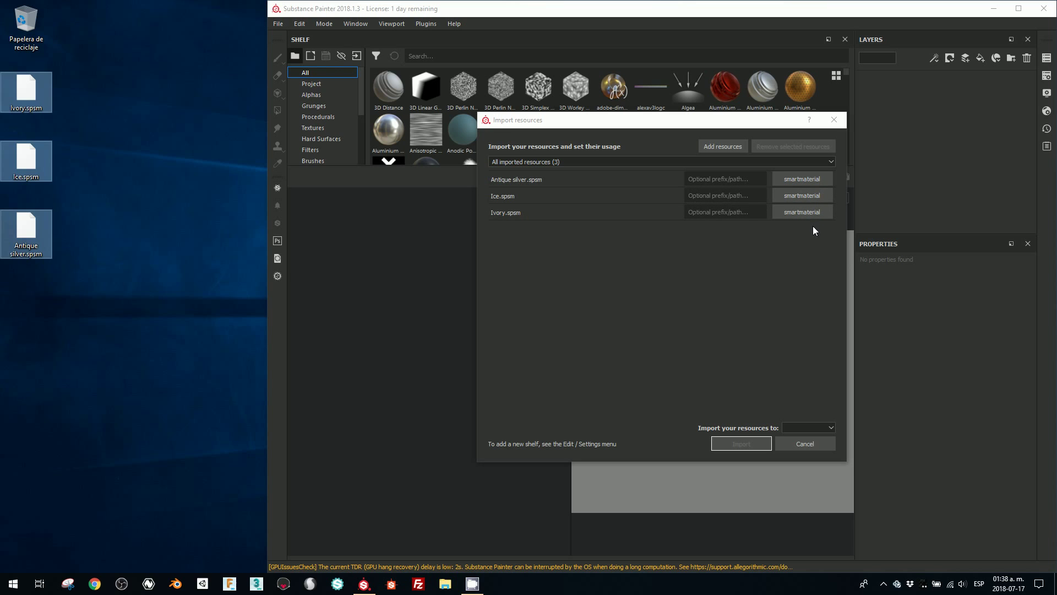
pyautogui.click(827, 423)
pyautogui.click(814, 445)
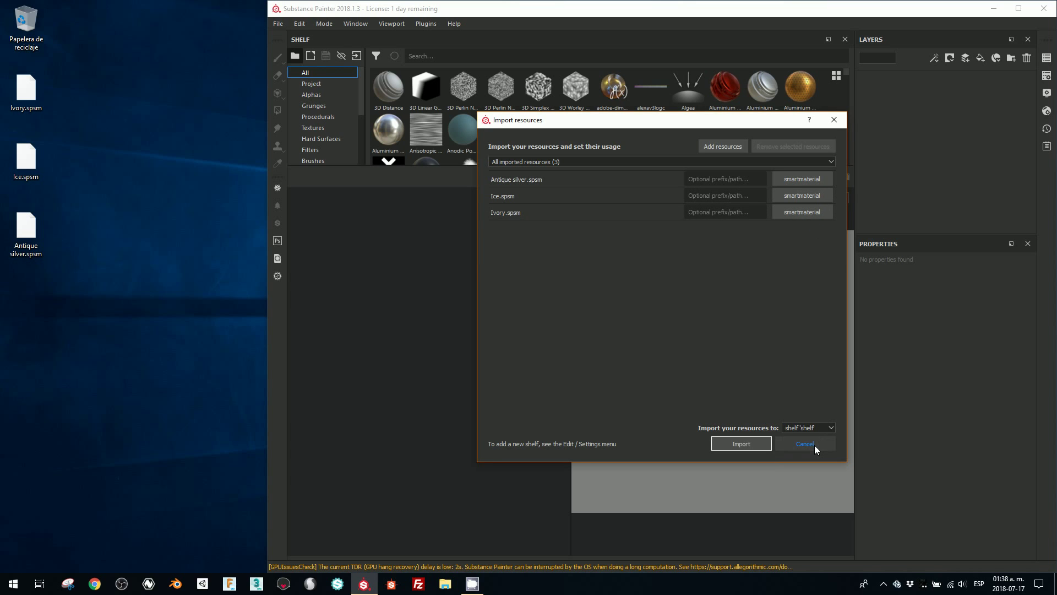
# - Import Antique silver, Ice and Ivory to the shelf, then clear the Imported filter
pyautogui.click(741, 443)
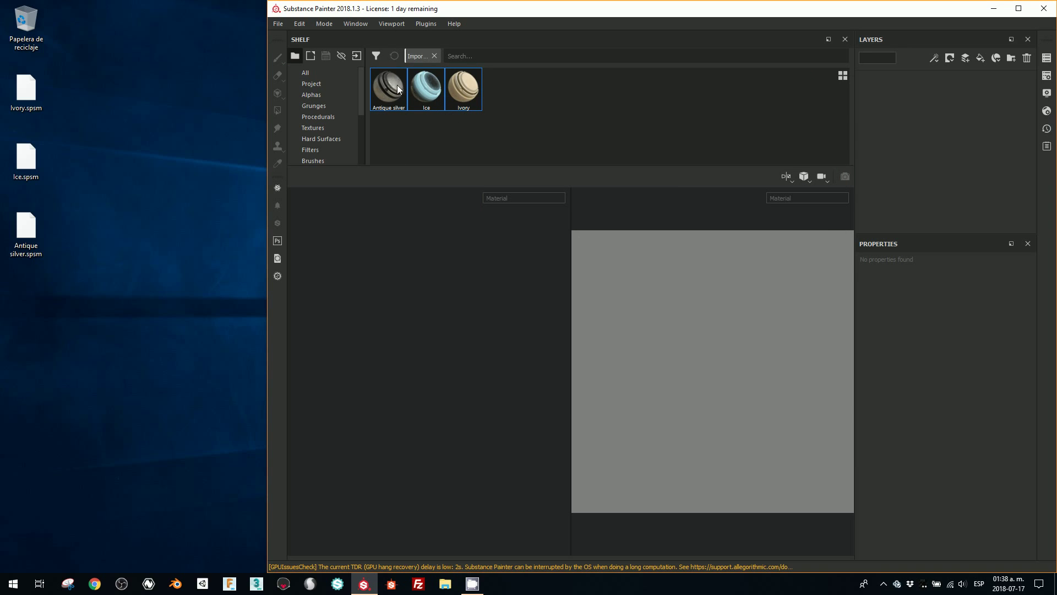
pyautogui.moveTo(425, 85)
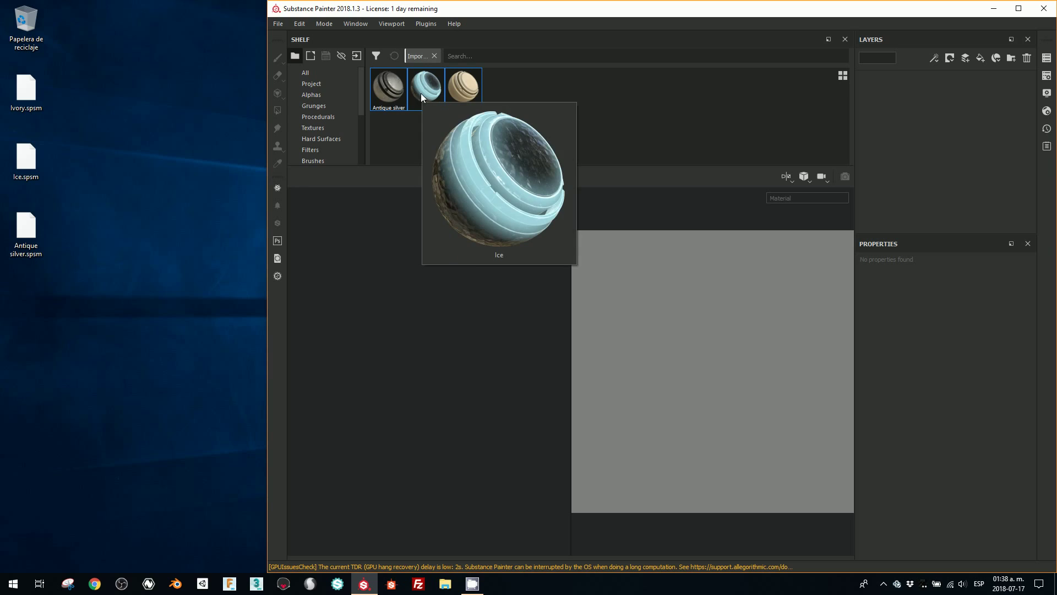
pyautogui.moveTo(463, 86)
pyautogui.click(544, 125)
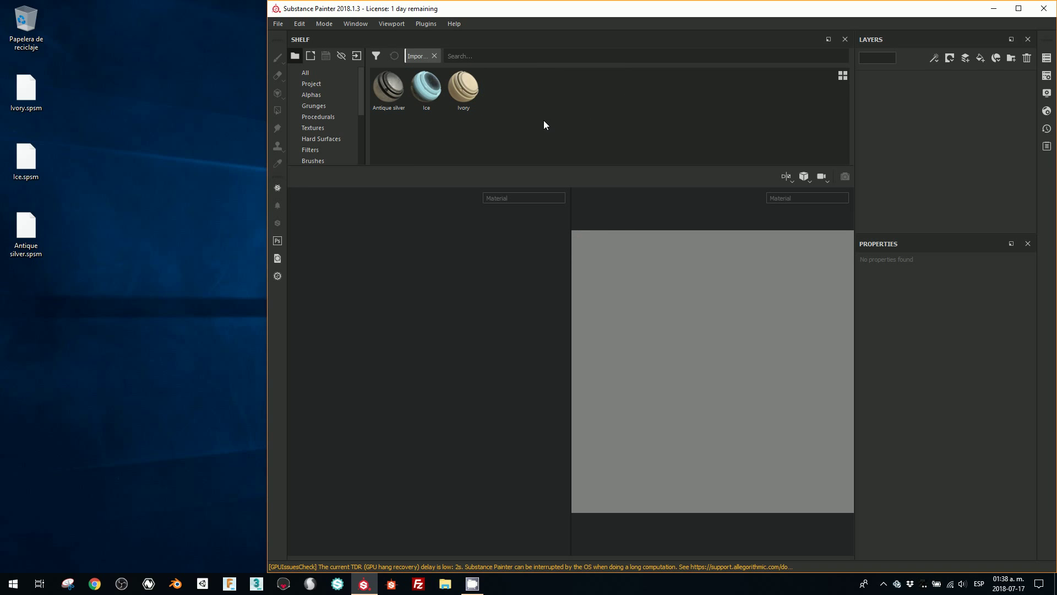
pyautogui.click(325, 72)
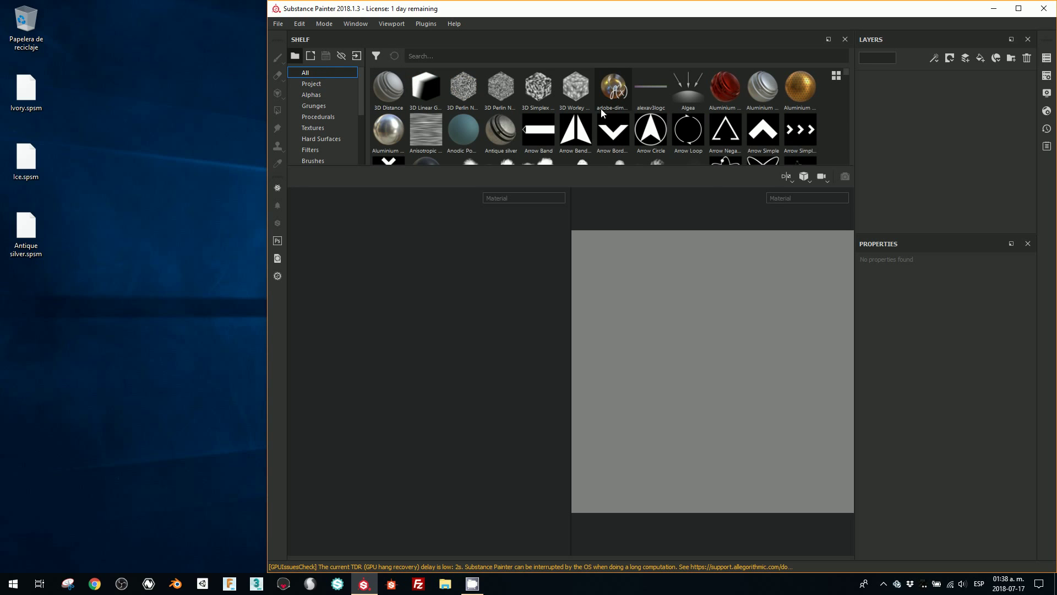